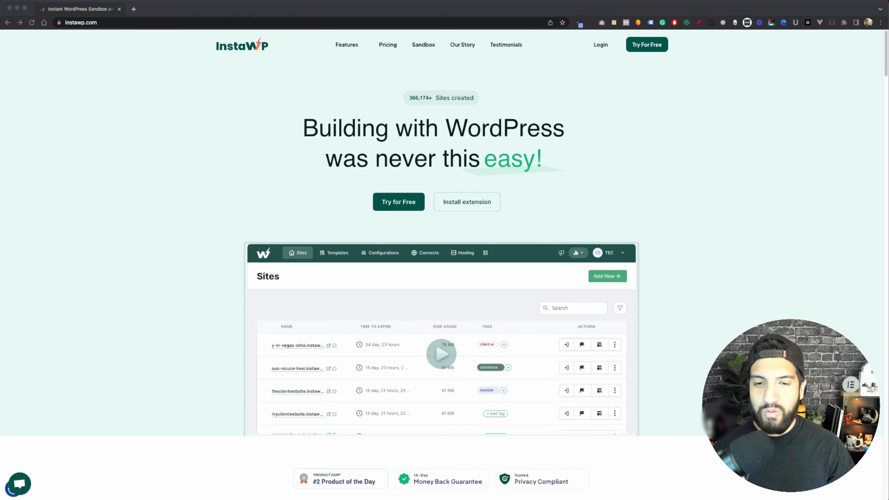
Review the InstaWP pricing plans, including the monthly and yearly billing options
{"action": "left_click", "coordinate": [481, 161]}
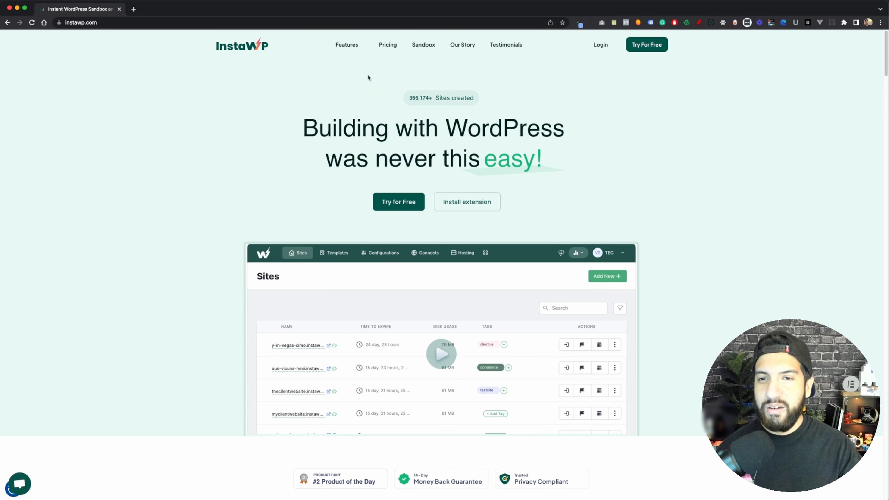
{"action": "mouse_move", "coordinate": [346, 46]}
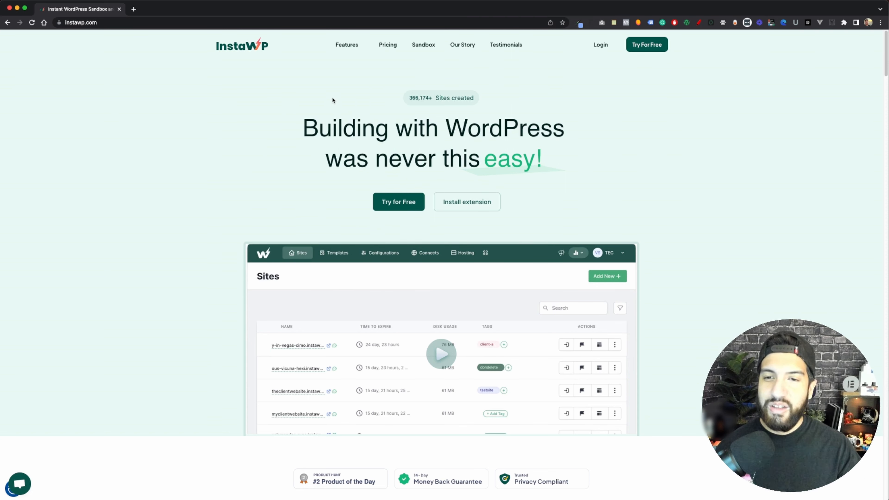
{"action": "left_click", "coordinate": [387, 45]}
{"action": "scroll", "coordinate": [346, 178], "scroll_direction": "down", "scroll_amount": 4}
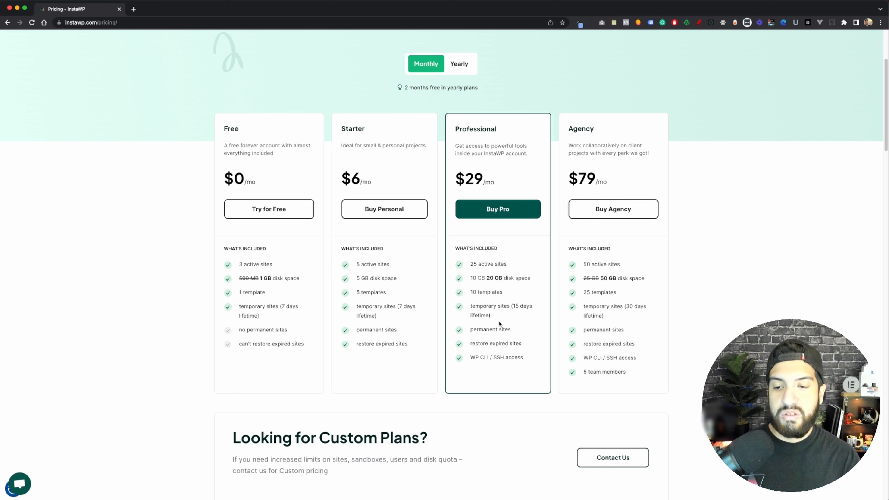
{"action": "scroll", "coordinate": [498, 320], "scroll_direction": "up", "scroll_amount": 5}
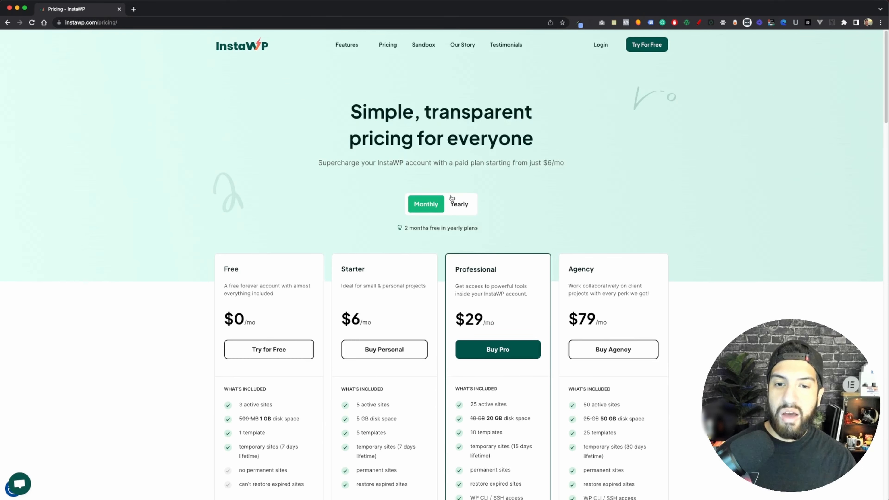
{"action": "left_click", "coordinate": [455, 202]}
{"action": "left_click", "coordinate": [431, 206]}
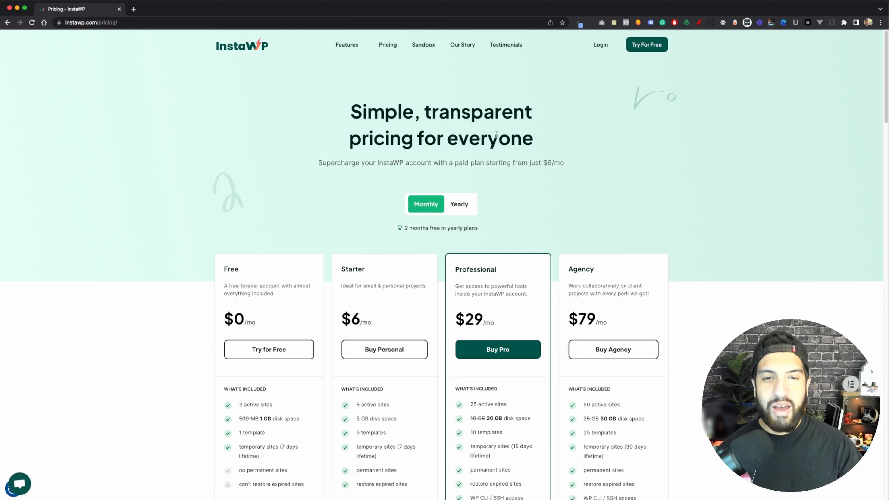
Launch a free instant site with the account's e-mail, the Default configuration and Freelancer as the self-description
{"action": "left_click", "coordinate": [648, 47]}
{"action": "left_click", "coordinate": [312, 227]}
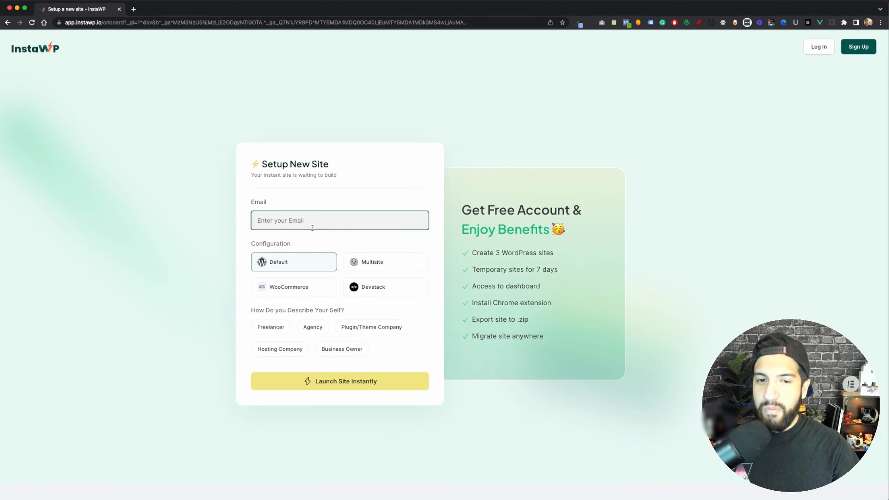
{"action": "key", "text": "super+v"}
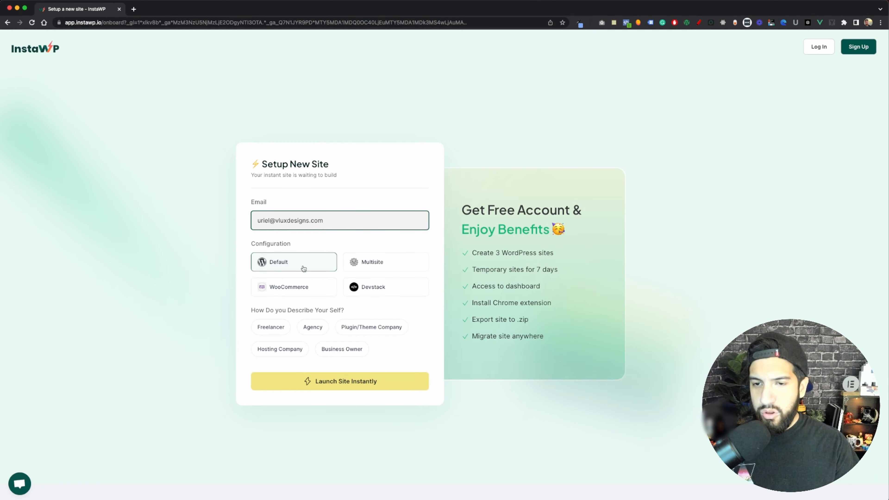
{"action": "left_click", "coordinate": [300, 264]}
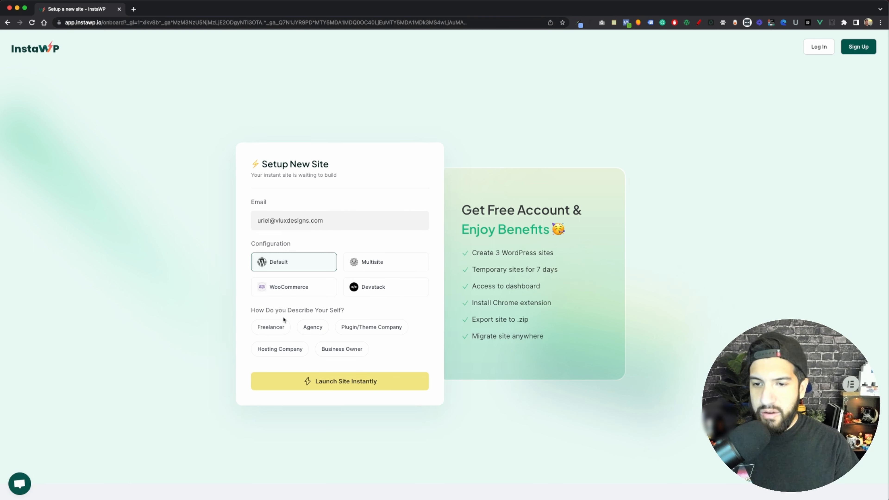
{"action": "left_click", "coordinate": [278, 328]}
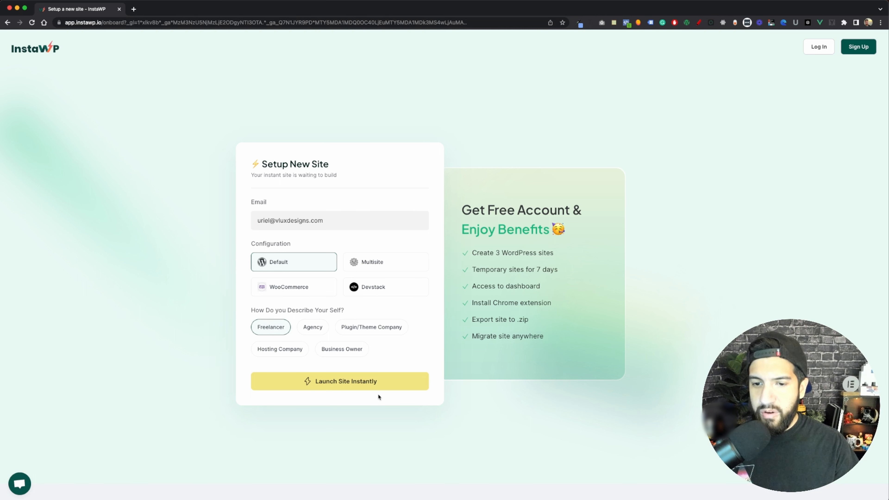
{"action": "left_click", "coordinate": [360, 385]}
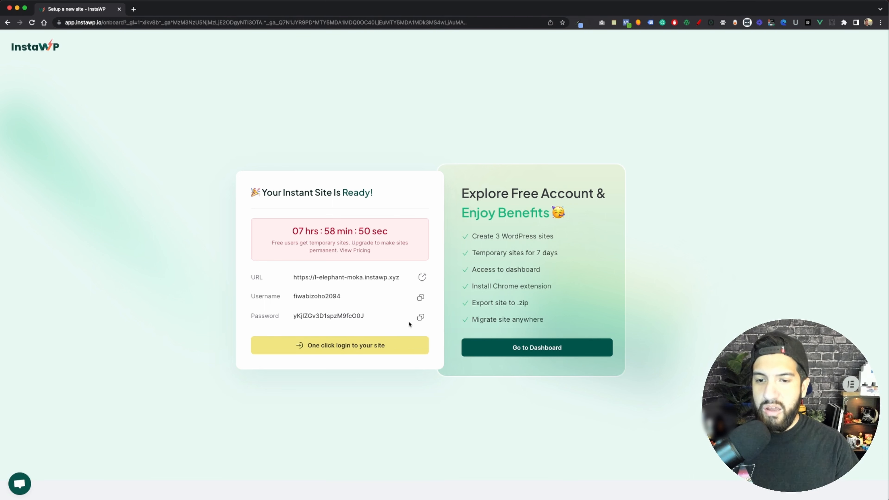
Log in to the new site's WordPress admin with one-click login and open the InstaWP dashboard
{"action": "left_click", "coordinate": [347, 345]}
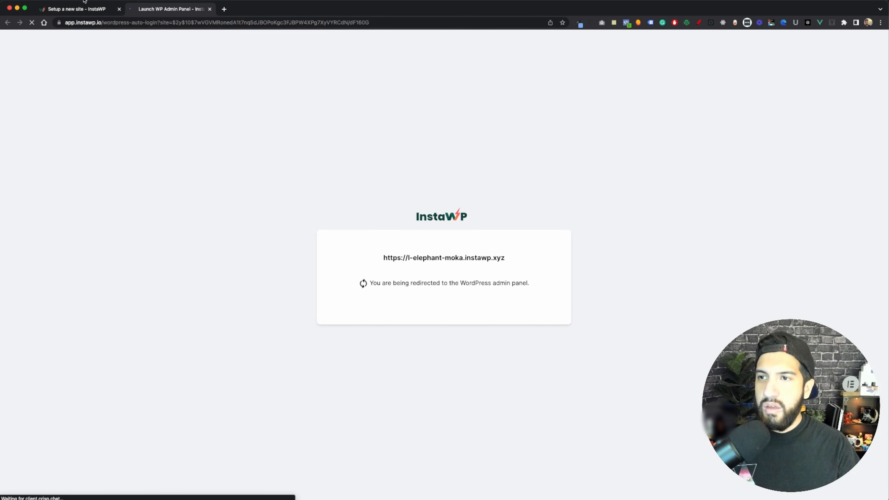
{"action": "left_click", "coordinate": [83, 10]}
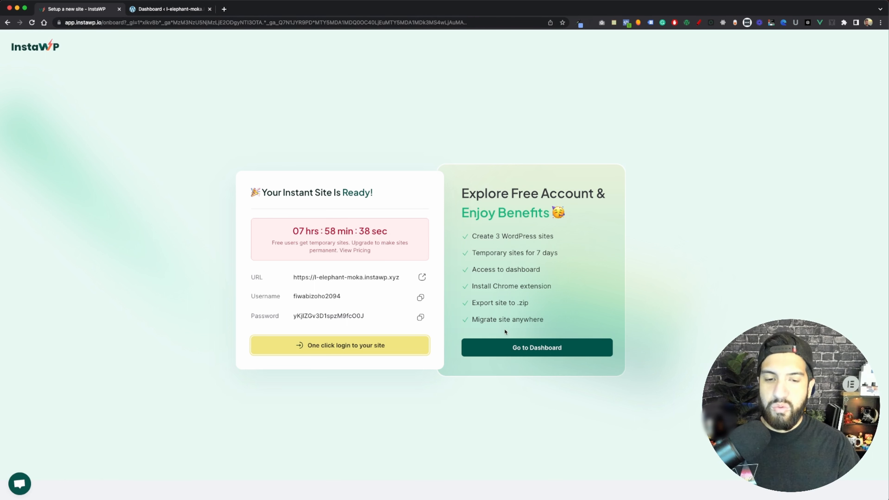
{"action": "left_click", "coordinate": [558, 351]}
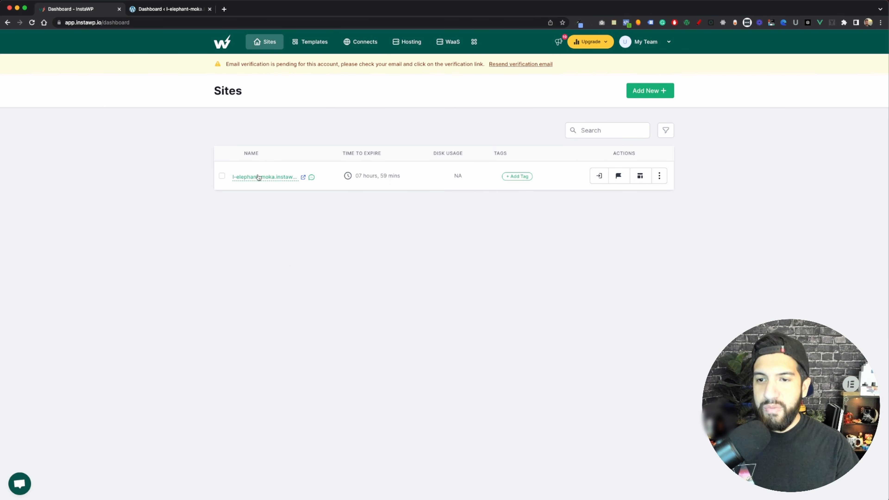
Explore the new site's Reserve and tagging options, as well as the Templates and Connects pages
{"action": "mouse_move", "coordinate": [272, 184]}
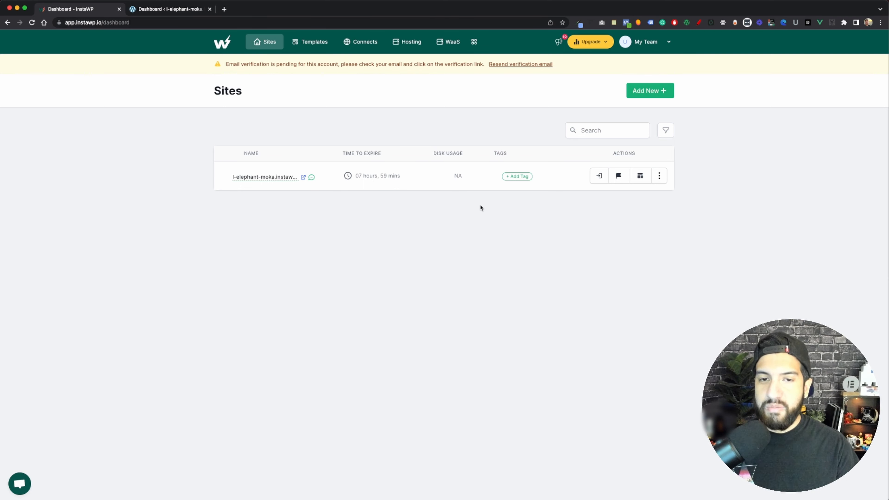
{"action": "left_click", "coordinate": [618, 176]}
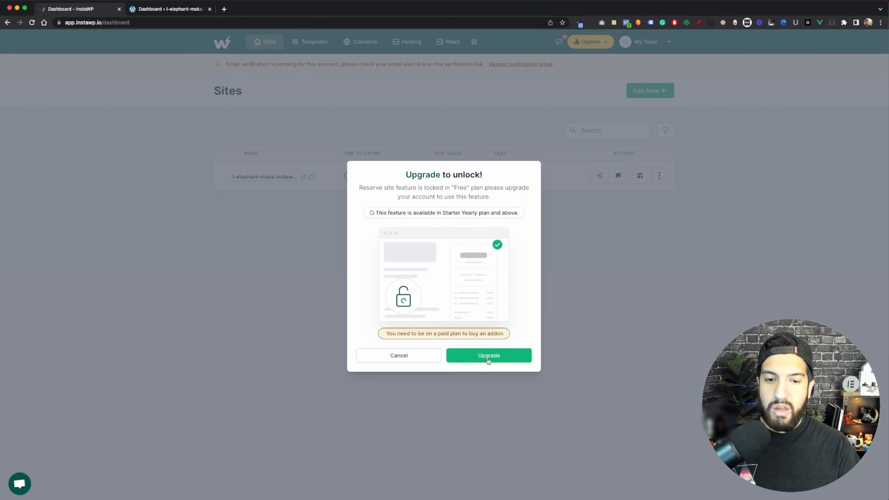
{"action": "left_click", "coordinate": [399, 355]}
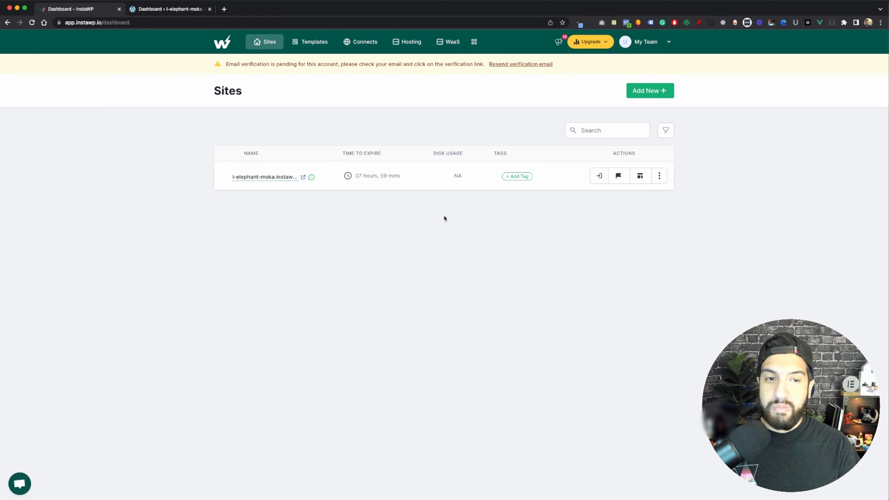
{"action": "left_click", "coordinate": [521, 178]}
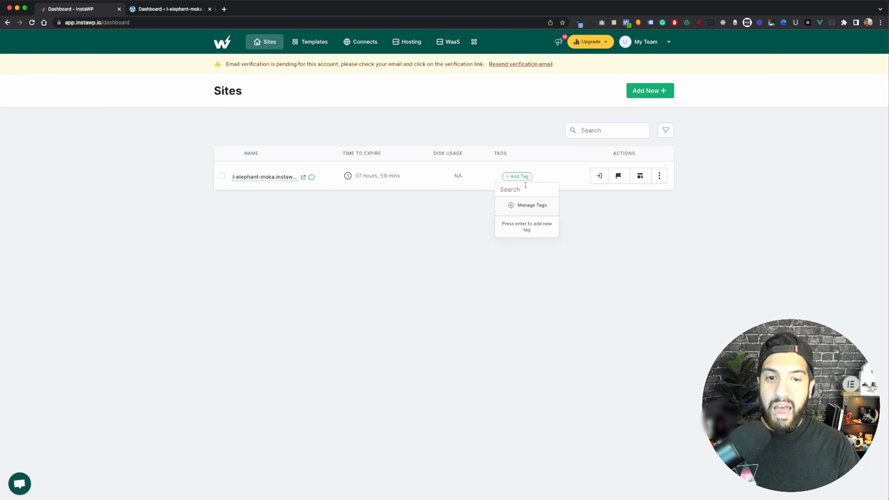
{"action": "left_click", "coordinate": [623, 204]}
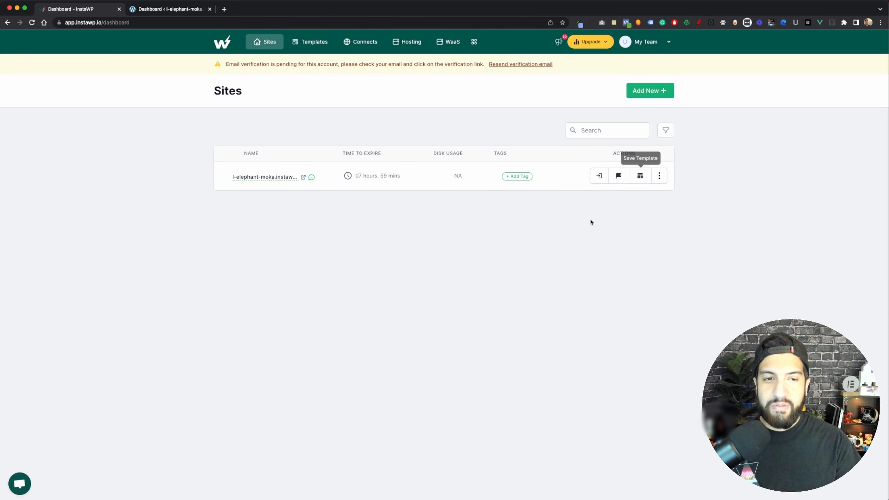
{"action": "left_click", "coordinate": [310, 42]}
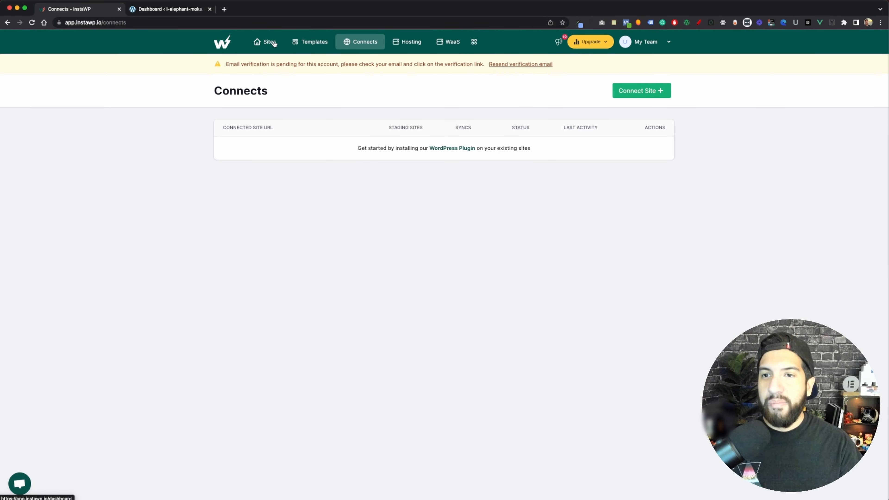
In the site's WordPress admin, search the plugin directory for "elementor", then install and activate Elementor Website Builder
{"action": "left_click", "coordinate": [168, 9]}
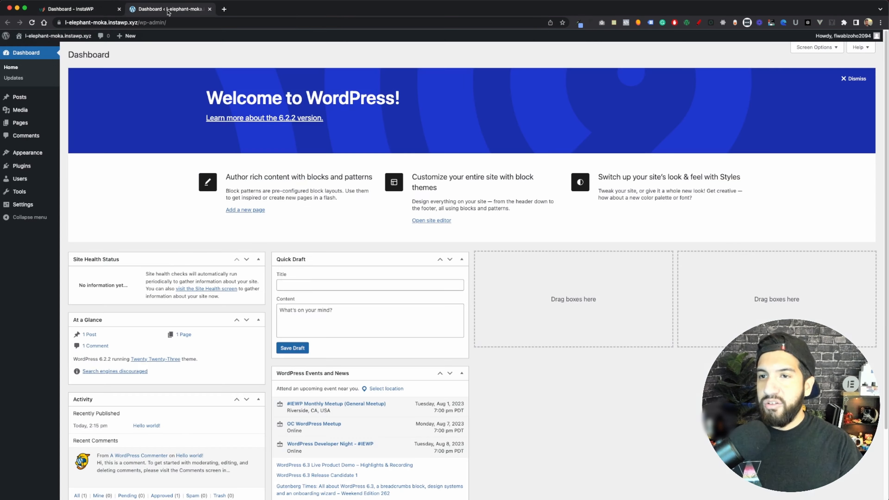
{"action": "left_click", "coordinate": [27, 166]}
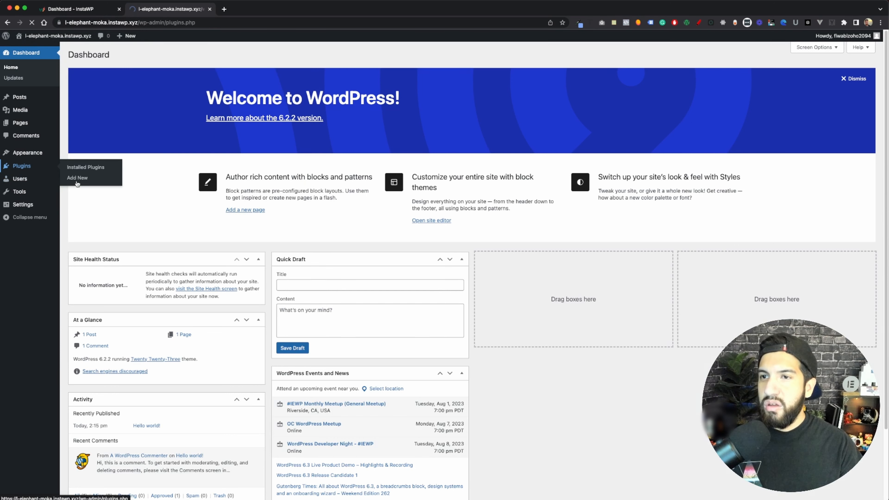
{"action": "left_click", "coordinate": [122, 56]}
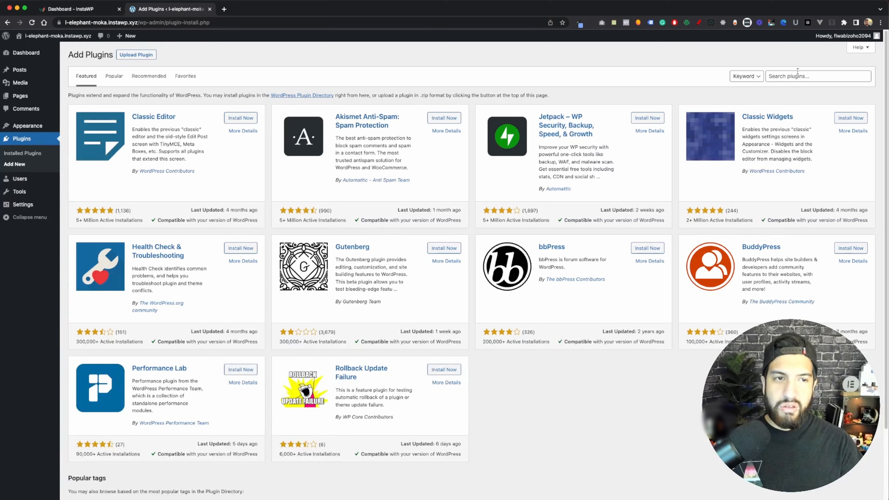
{"action": "left_click", "coordinate": [797, 72]}
{"action": "type", "text": "er"}
{"action": "key", "text": "BackSpace"}
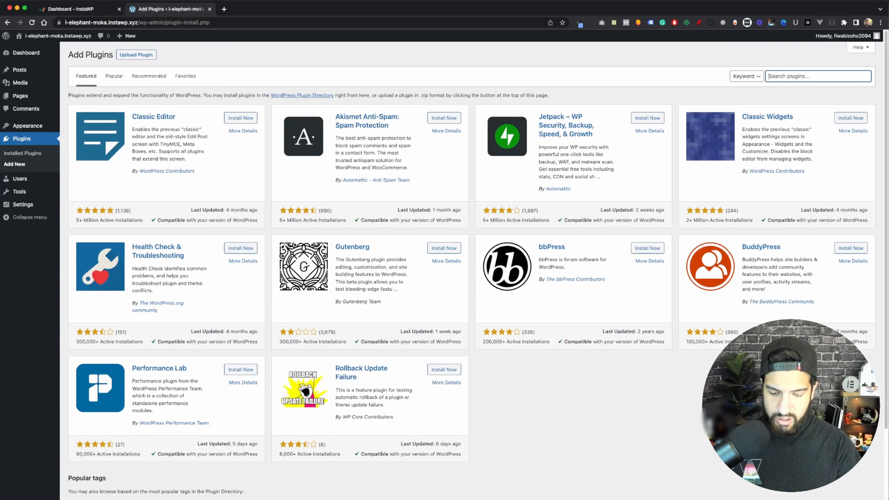
{"action": "type", "text": "elementor"}
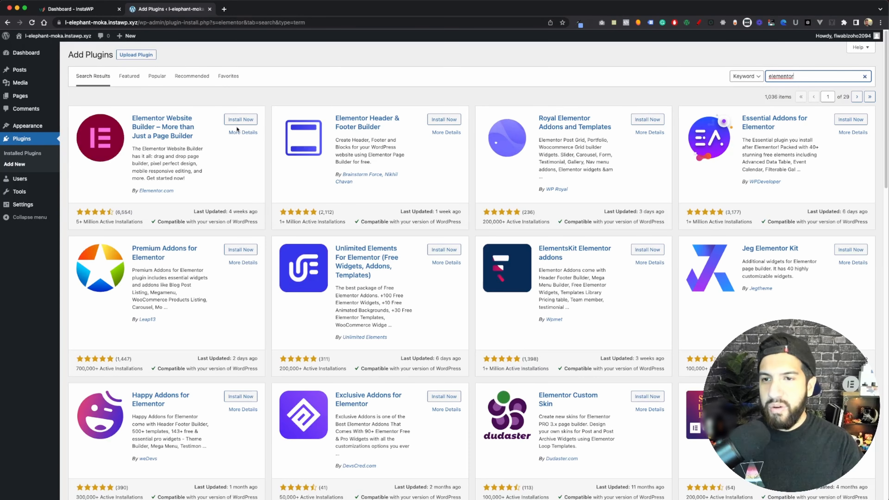
{"action": "left_click", "coordinate": [241, 119]}
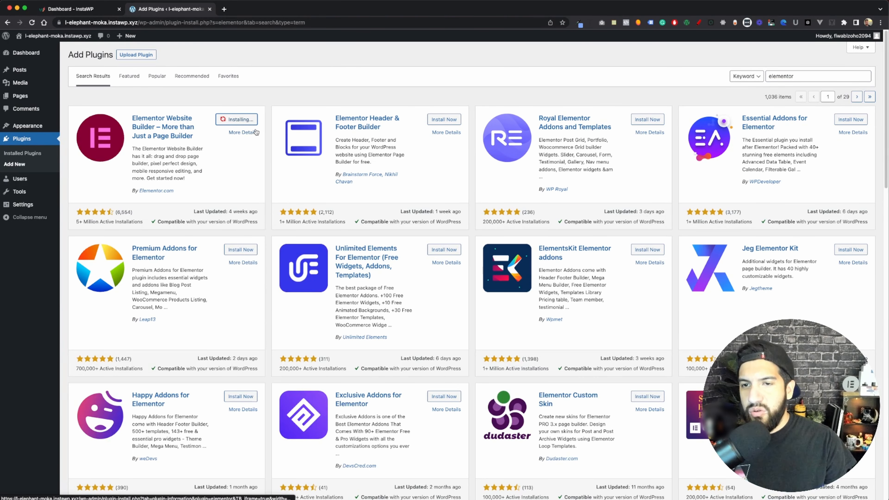
{"action": "left_click", "coordinate": [244, 119]}
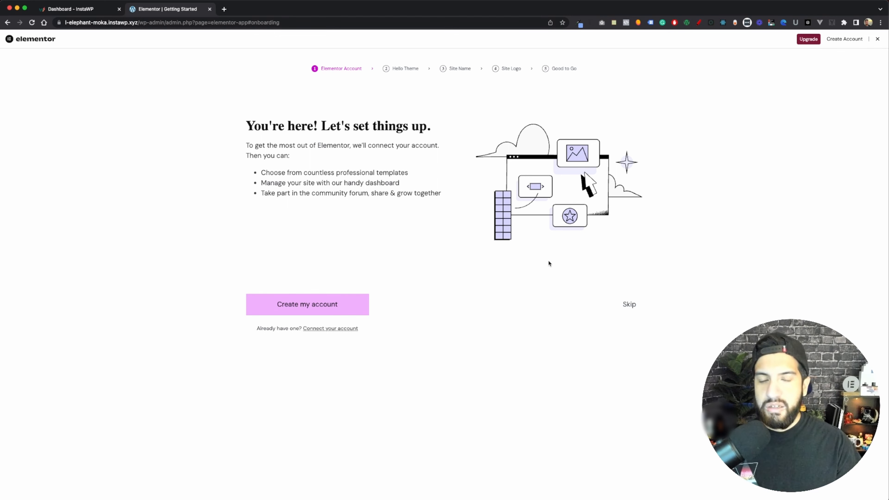
Skip the Elementor account and Hello Theme setup stages and exit the onboarding wizard
{"action": "left_click", "coordinate": [631, 307]}
{"action": "left_click", "coordinate": [630, 304]}
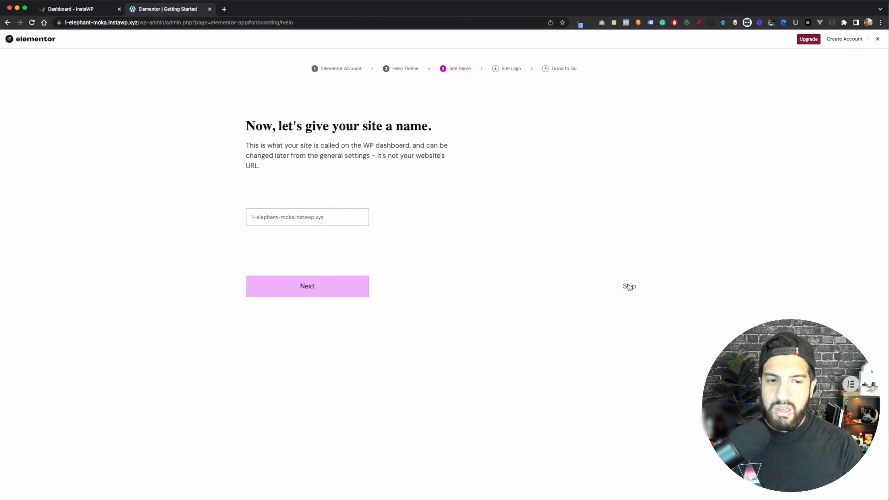
{"action": "left_click", "coordinate": [876, 39]}
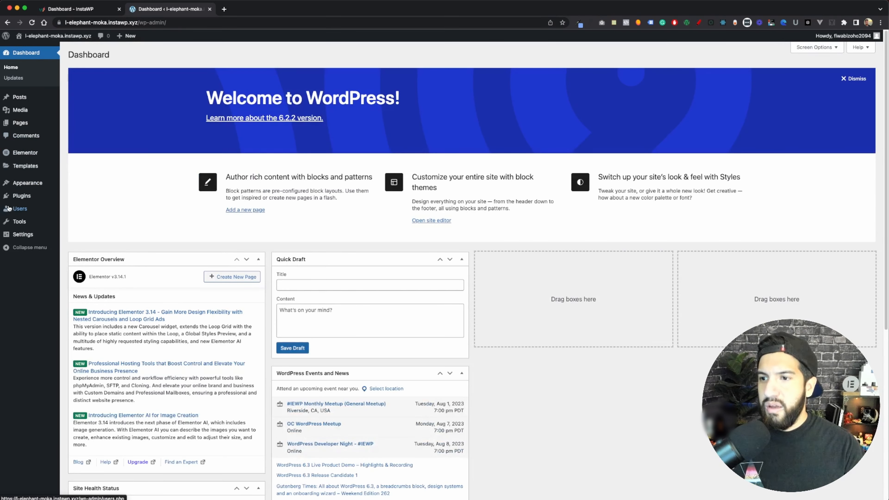
Install and activate the Hello Elementor theme on the WordPress site
{"action": "left_click", "coordinate": [25, 187]}
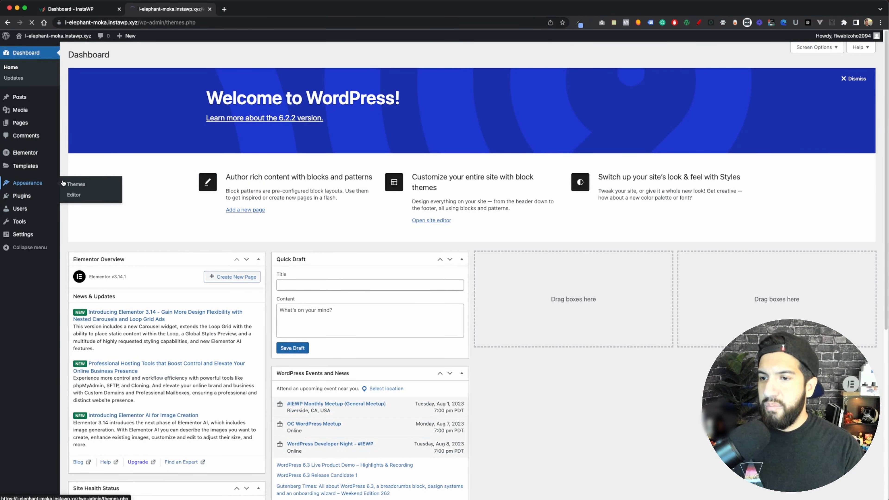
{"action": "left_click", "coordinate": [141, 54]}
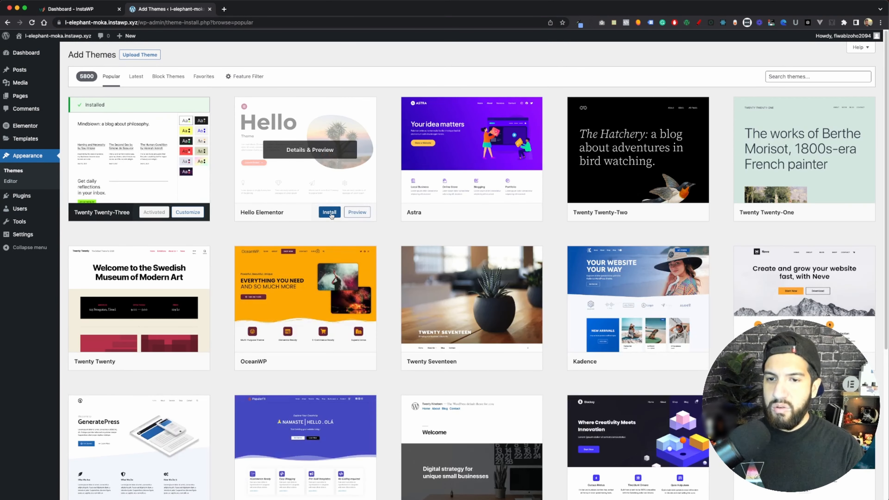
{"action": "left_click", "coordinate": [327, 213]}
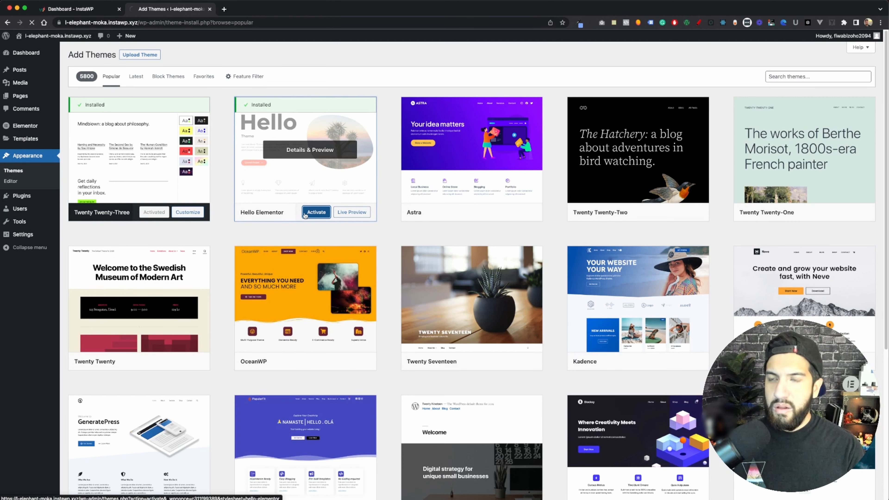
{"action": "left_click", "coordinate": [315, 216]}
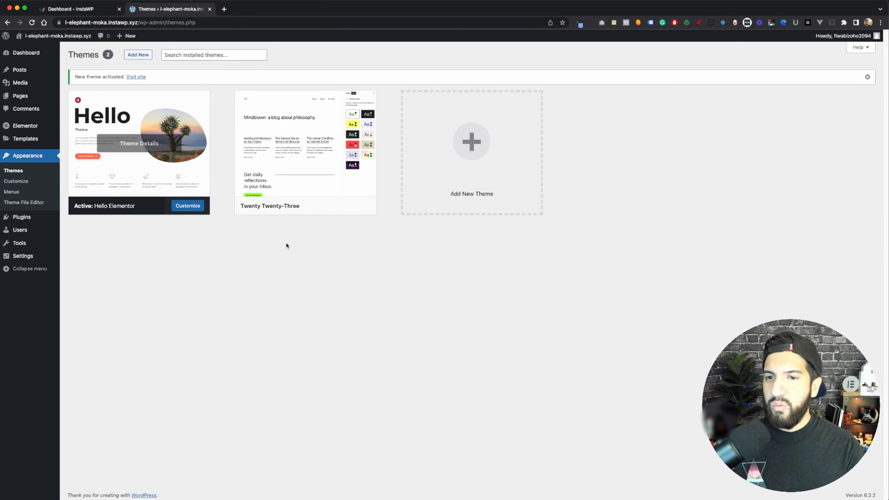
In the InstaWP dashboard, save the l-elephant-moka site as a private template named "Elementor Template"
{"action": "left_click", "coordinate": [97, 13]}
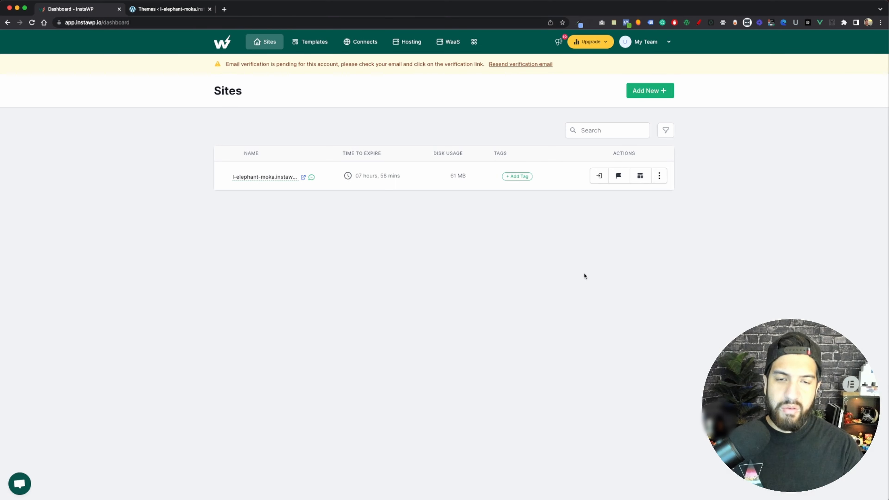
{"action": "left_click", "coordinate": [639, 176]}
{"action": "type", "text": "Elementor "}
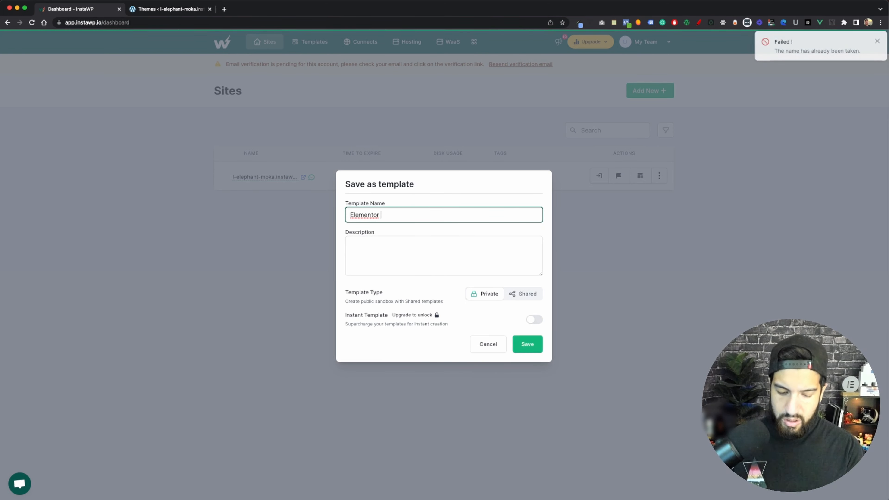
{"action": "type", "text": "Tem"}
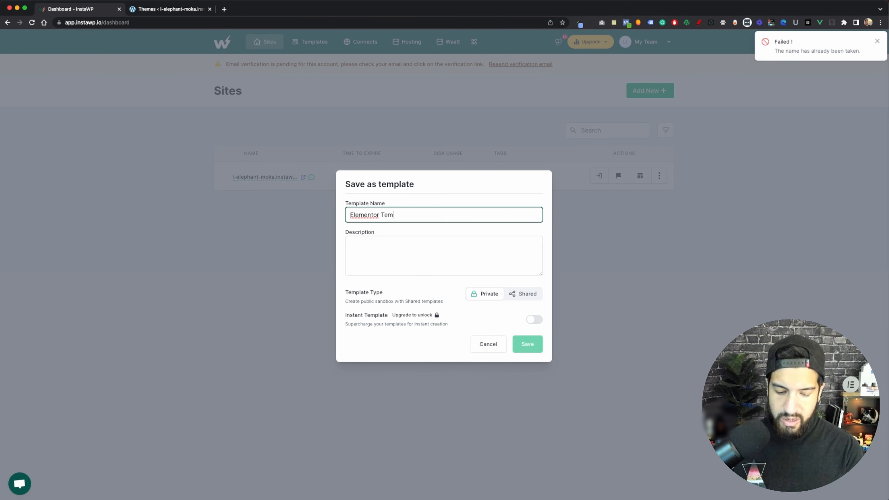
{"action": "type", "text": "plate"}
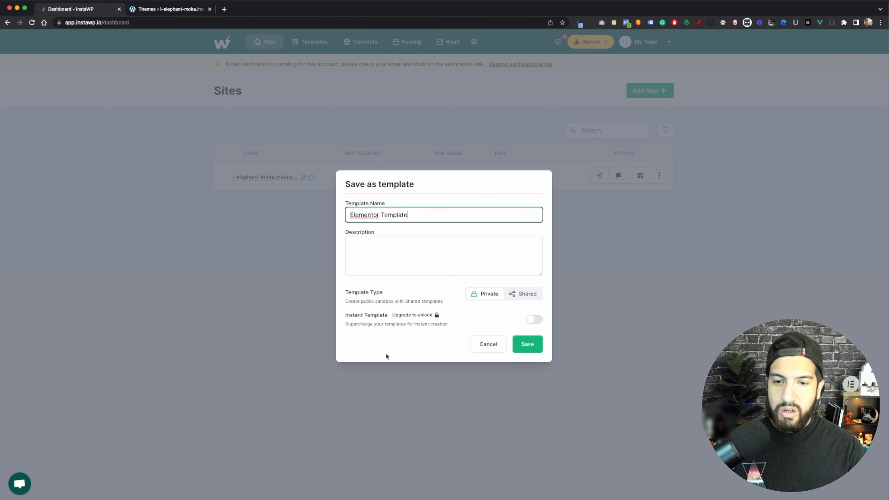
{"action": "left_click", "coordinate": [529, 345]}
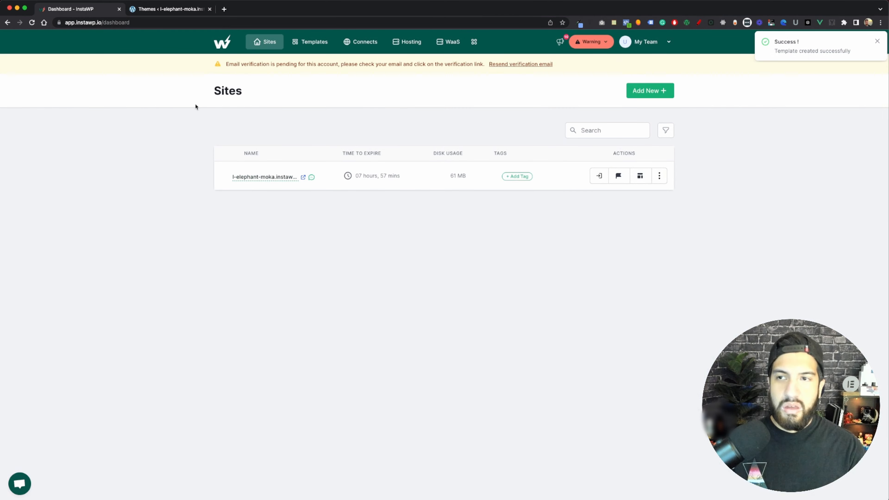
Refresh the dashboard, check the saved template on the Templates page and return to the Sites list
{"action": "left_click", "coordinate": [31, 23]}
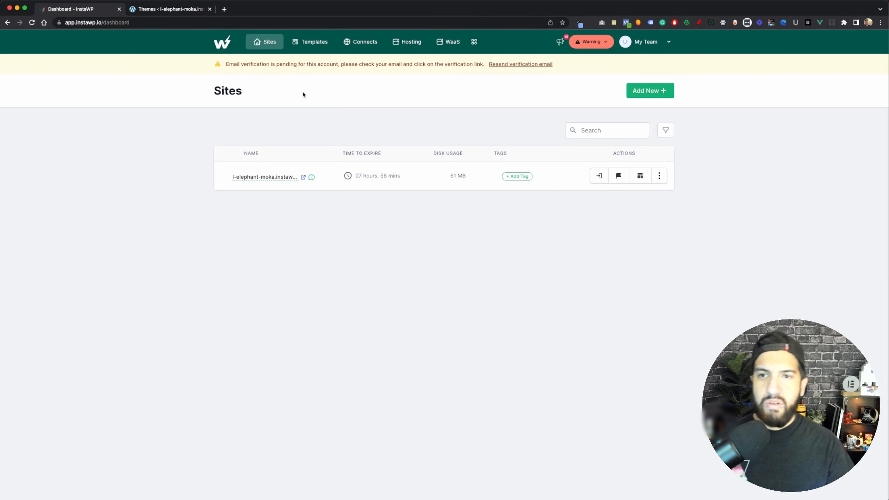
{"action": "left_click", "coordinate": [317, 41]}
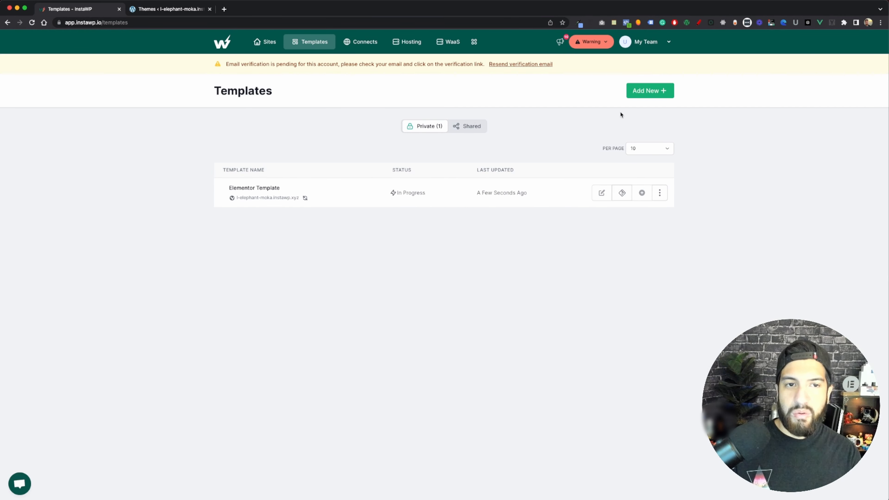
{"action": "left_click", "coordinate": [265, 46]}
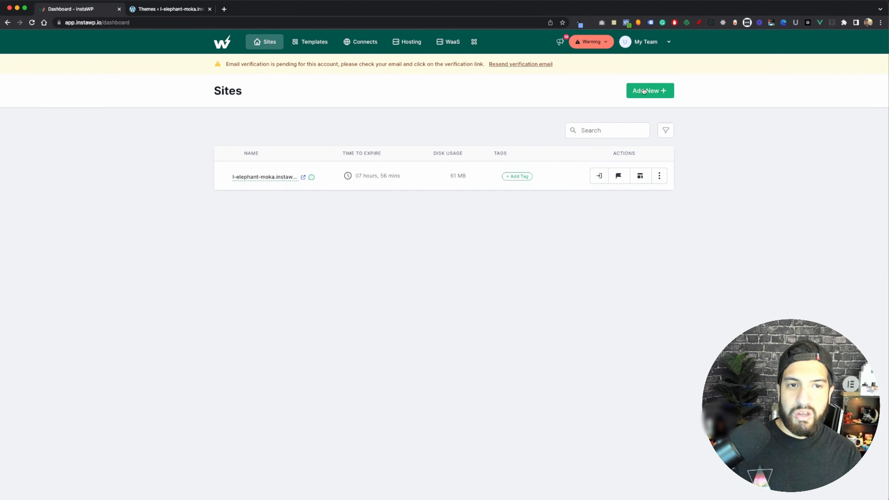
Start a new site from a template, choosing Elementor Template and leaving the site name empty
{"action": "left_click", "coordinate": [645, 93]}
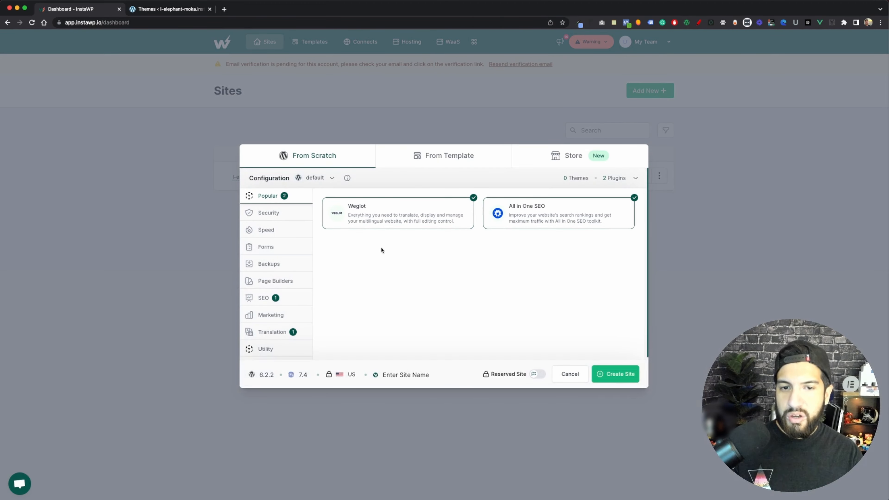
{"action": "left_click", "coordinate": [447, 161]}
{"action": "left_click", "coordinate": [320, 252]}
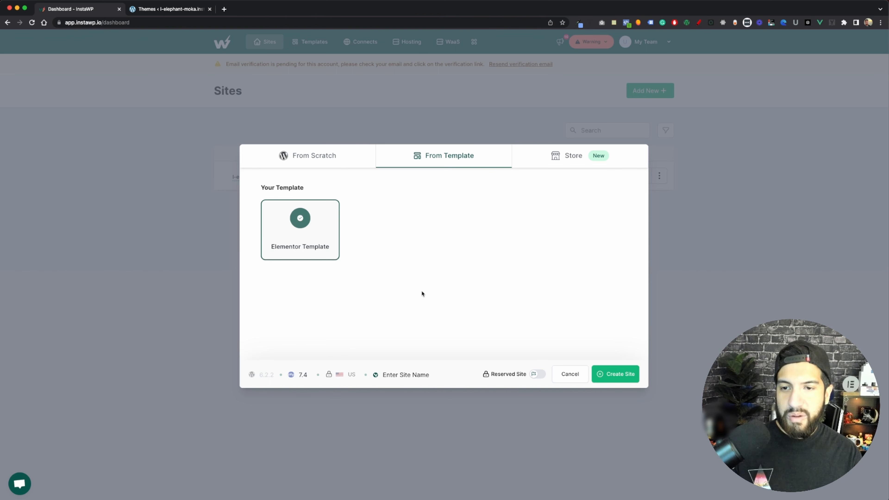
{"action": "left_click", "coordinate": [412, 377]}
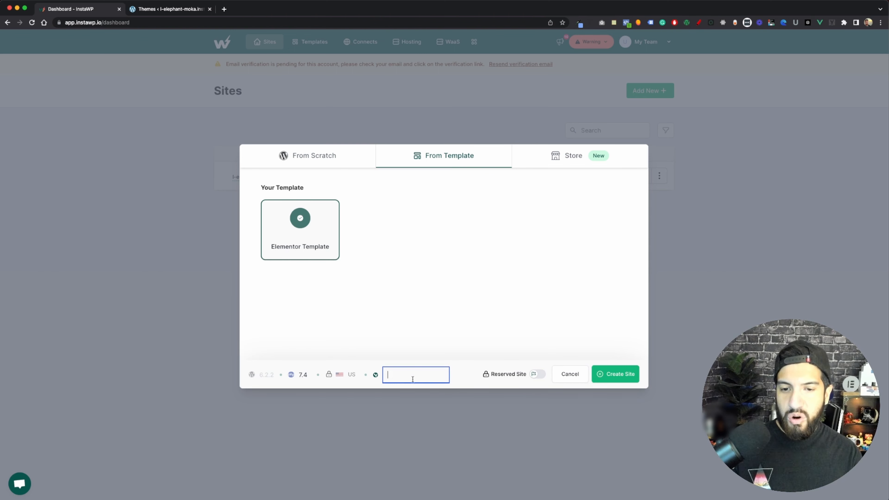
{"action": "left_click", "coordinate": [473, 382]}
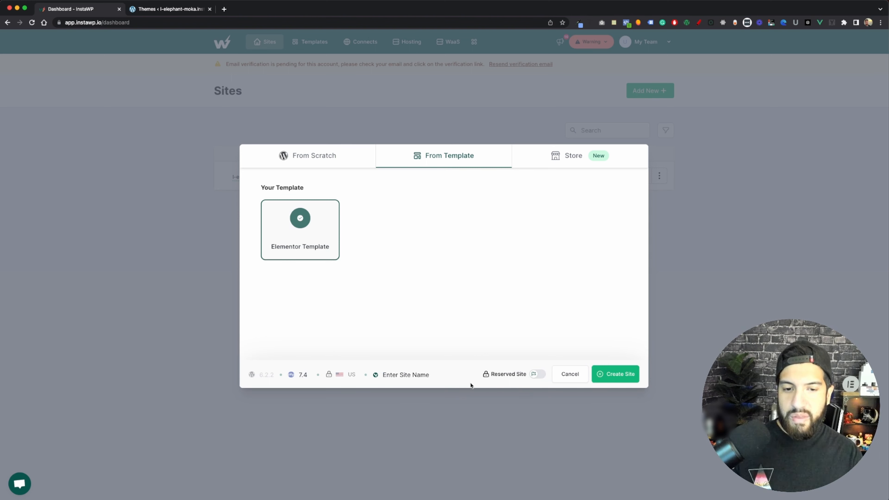
{"action": "mouse_move", "coordinate": [533, 378]}
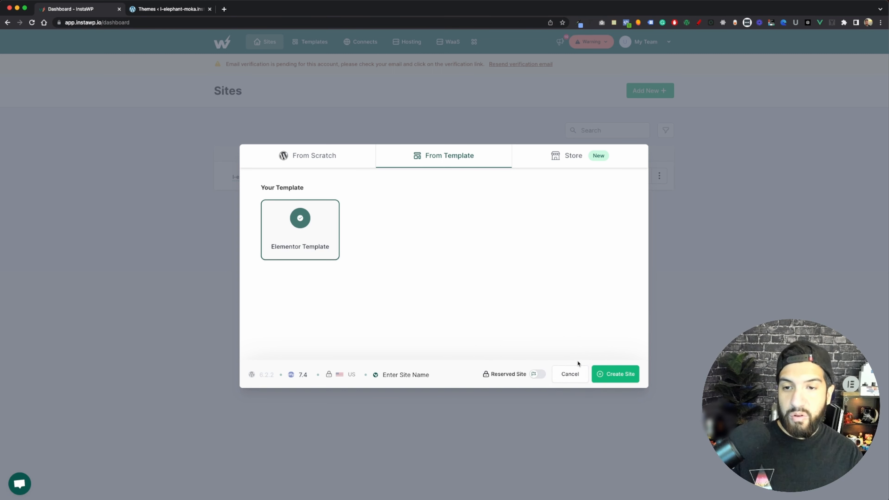
Examine the plugin categories offered for a site built from scratch, including Speed, Forms, Page Builders, SEO and Marketing
{"action": "left_click", "coordinate": [319, 156]}
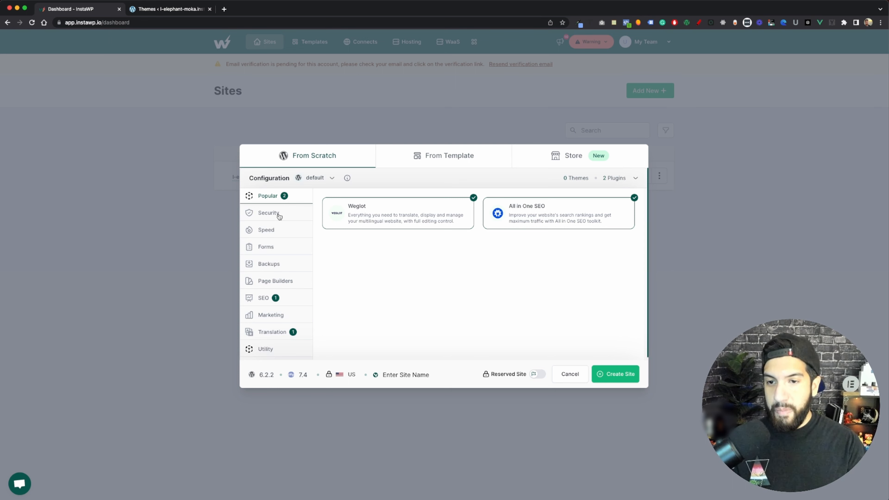
{"action": "left_click", "coordinate": [279, 229]}
{"action": "left_click", "coordinate": [283, 252]}
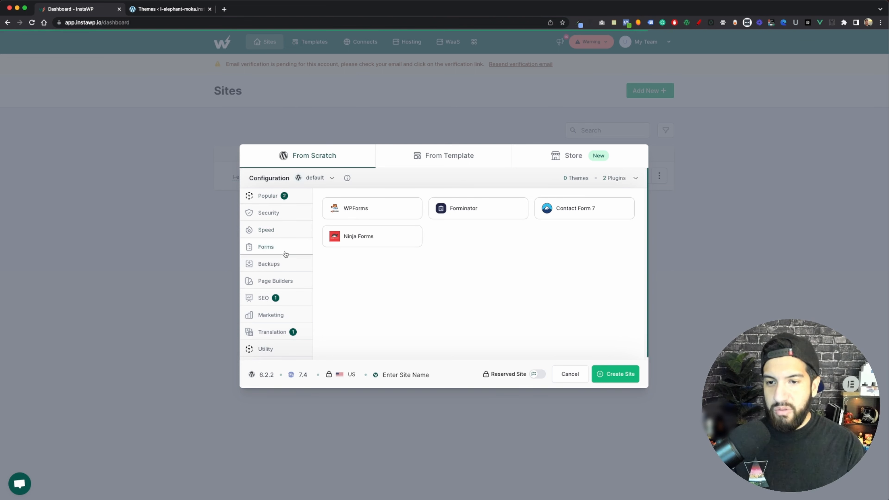
{"action": "left_click", "coordinate": [282, 269]}
{"action": "left_click", "coordinate": [288, 286]}
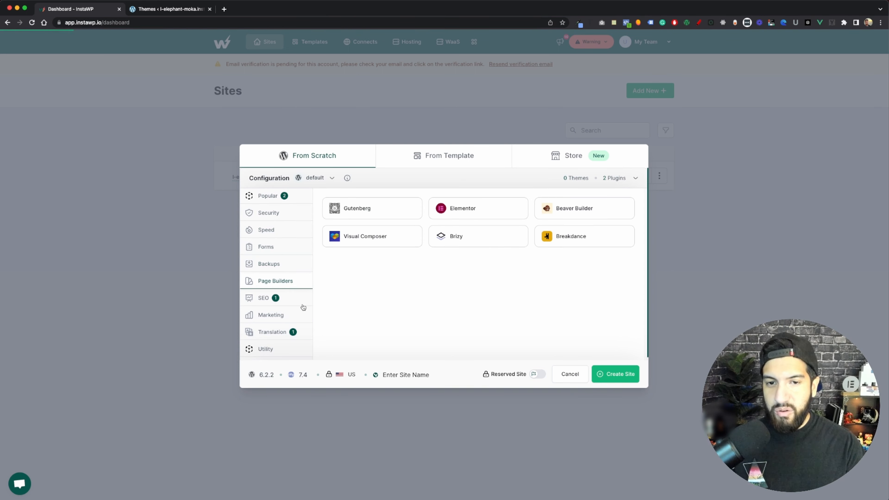
{"action": "left_click", "coordinate": [292, 301]}
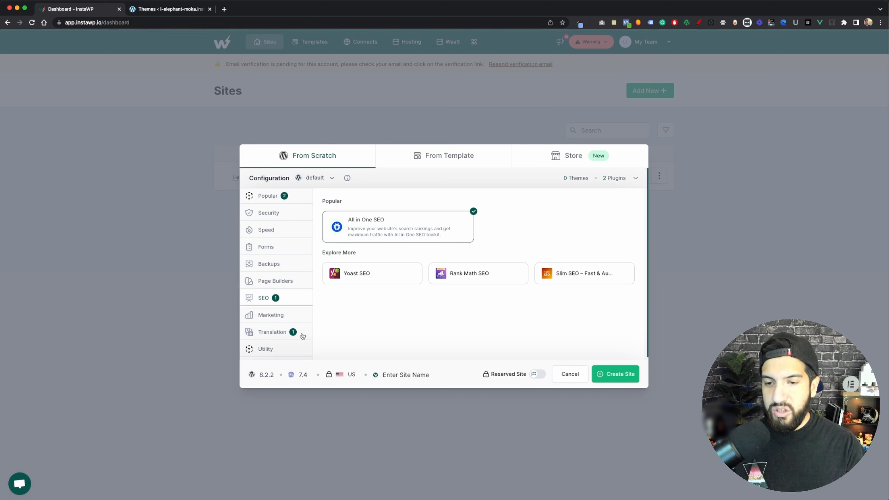
{"action": "left_click", "coordinate": [282, 315]}
{"action": "left_click", "coordinate": [283, 336]}
{"action": "left_click", "coordinate": [282, 350]}
{"action": "left_click", "coordinate": [283, 198]}
{"action": "left_click", "coordinate": [284, 214]}
{"action": "left_click", "coordinate": [283, 231]}
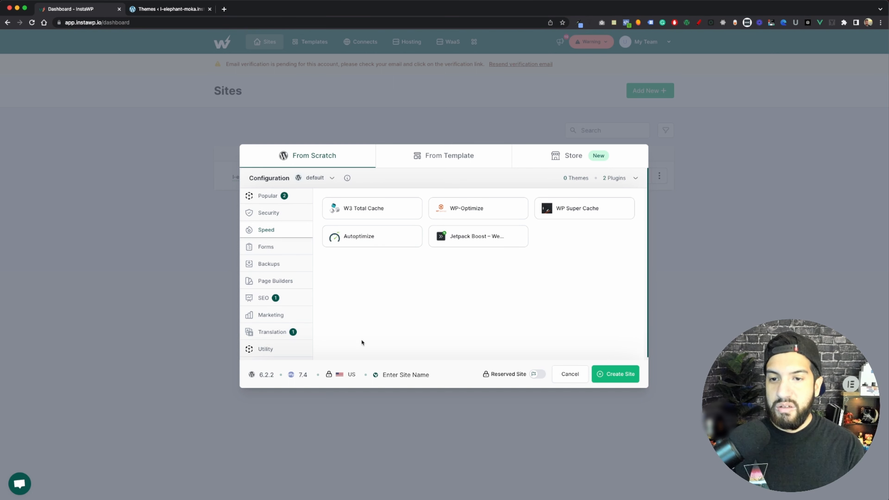
Go back to the template option and create the new site from Elementor Template
{"action": "left_click", "coordinate": [428, 158]}
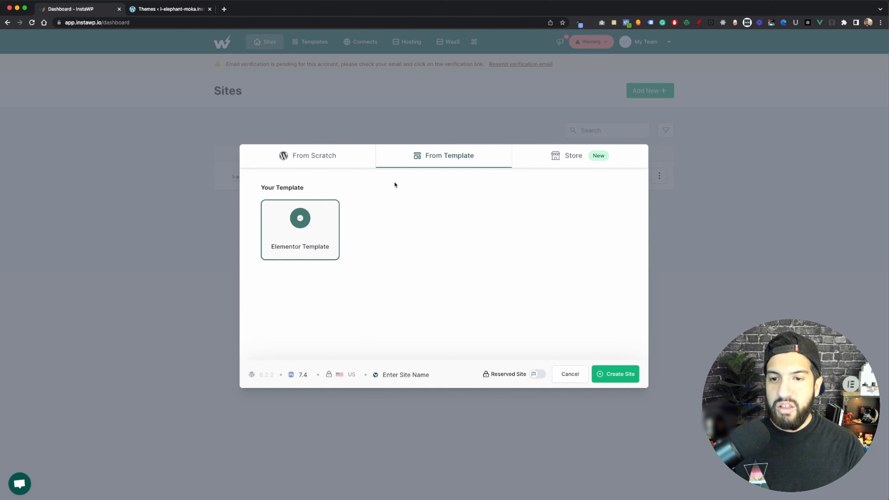
{"action": "left_click", "coordinate": [621, 374]}
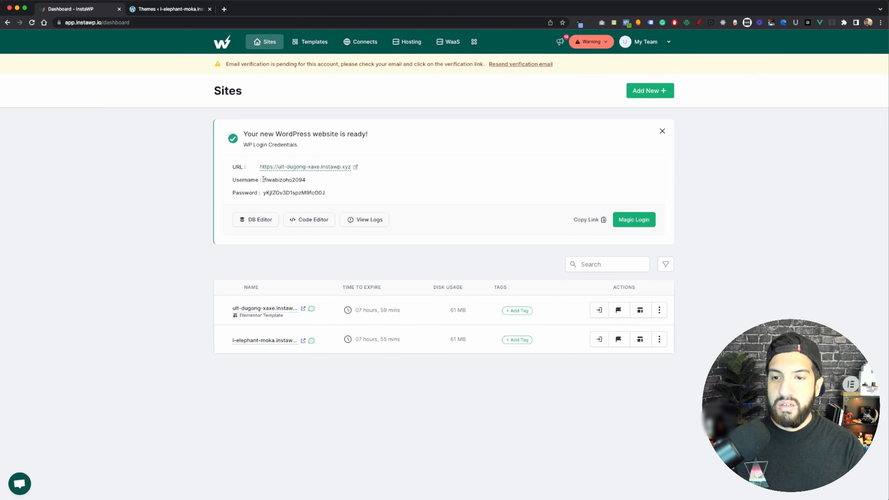
Log in automatically to the new ult-dugong-xaxe site's WordPress admin and check its installed plugins
{"action": "left_click", "coordinate": [599, 310]}
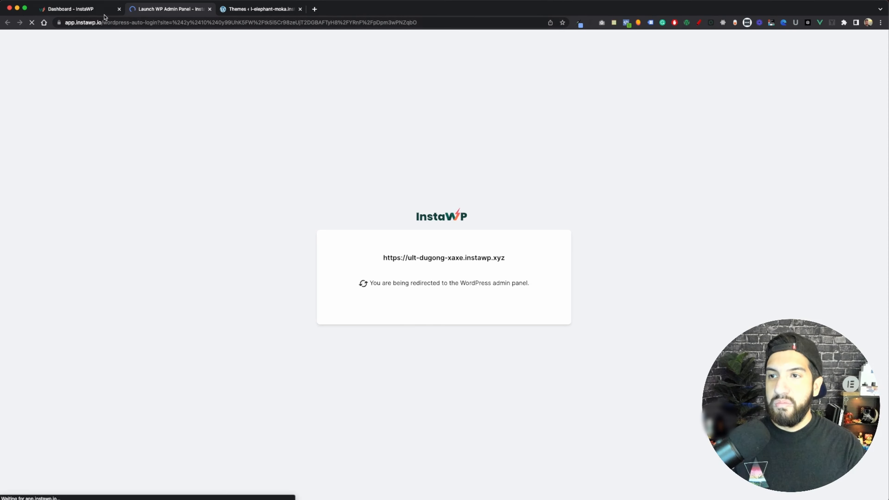
{"action": "left_click", "coordinate": [107, 13]}
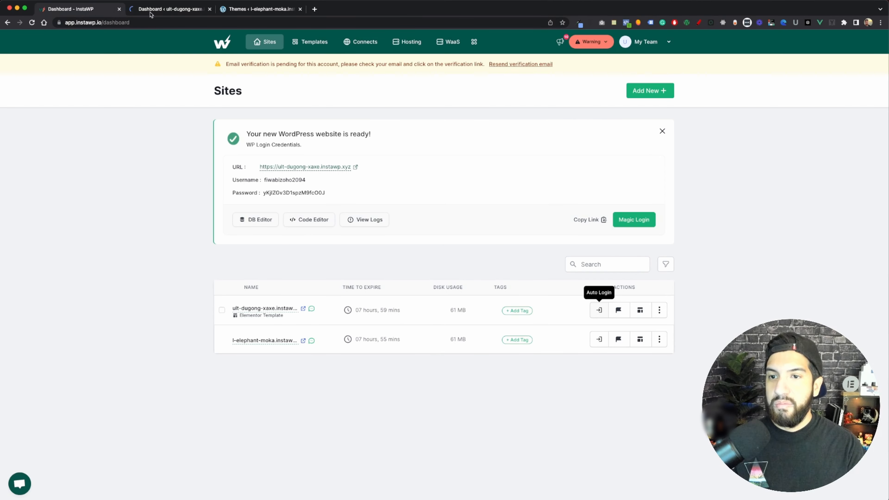
{"action": "left_click", "coordinate": [171, 14]}
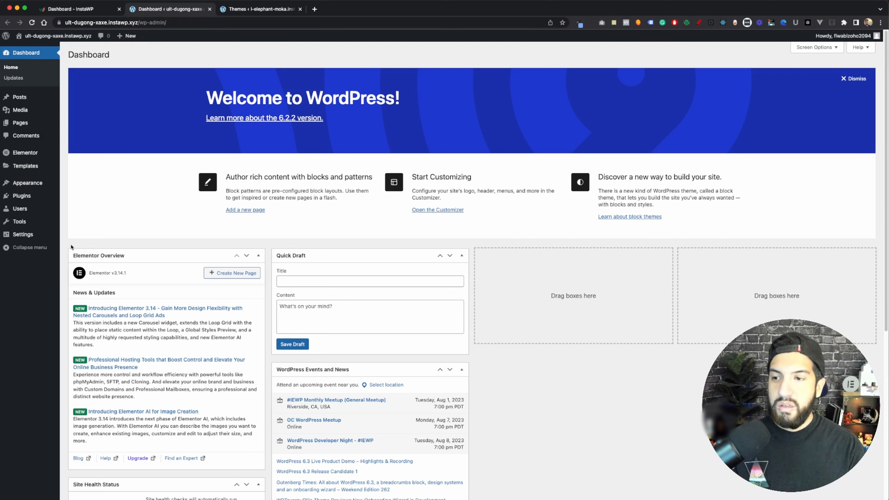
{"action": "left_click", "coordinate": [25, 193]}
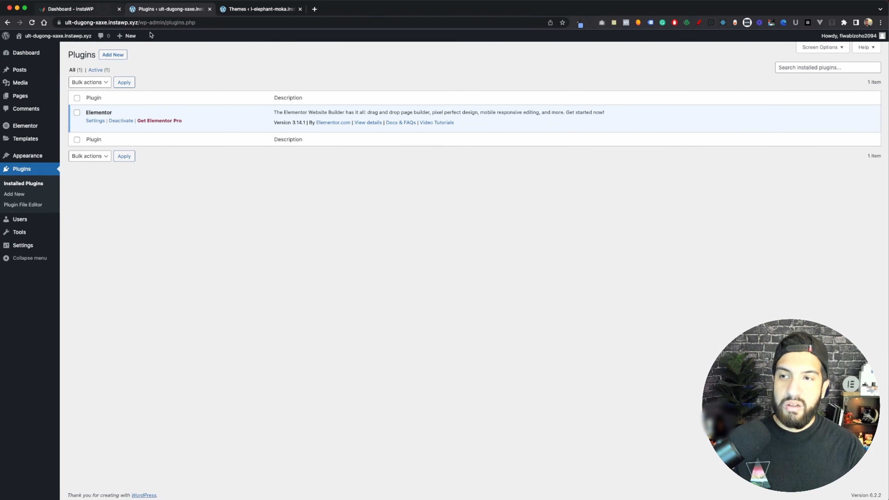
Return to the InstaWP dashboard and view the Templates and Connects pages
{"action": "left_click", "coordinate": [100, 11]}
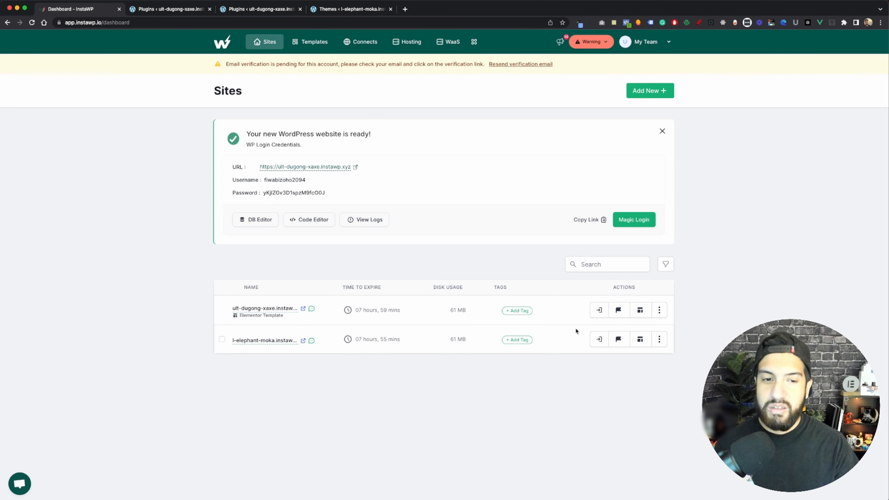
{"action": "left_click", "coordinate": [315, 41]}
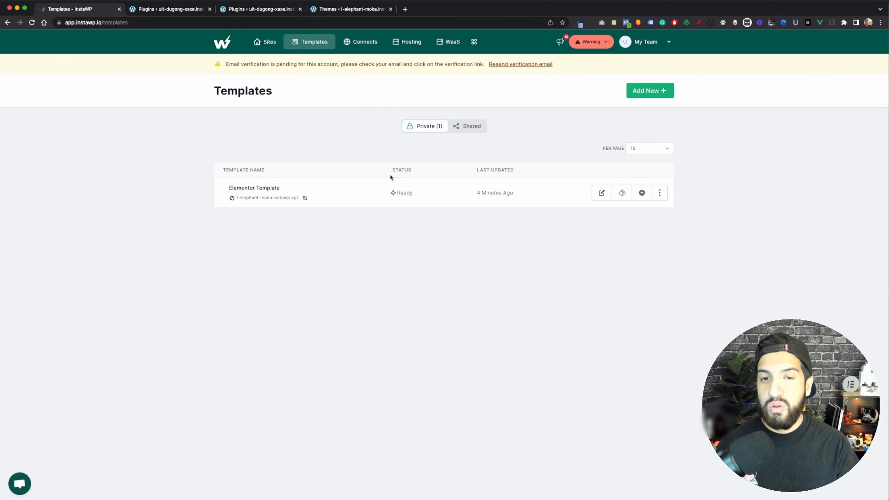
{"action": "left_click", "coordinate": [363, 43]}
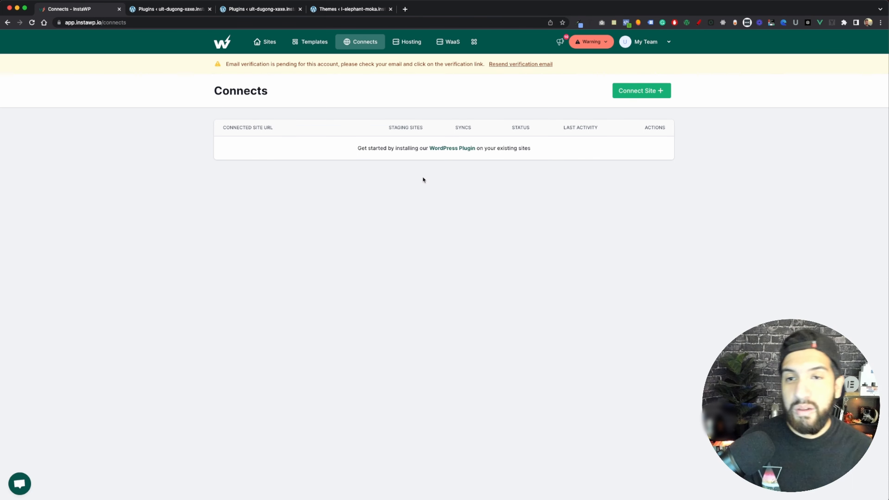
On the Hosting page, look through the providers available for connection and their starting prices, then close the list
{"action": "left_click", "coordinate": [399, 43]}
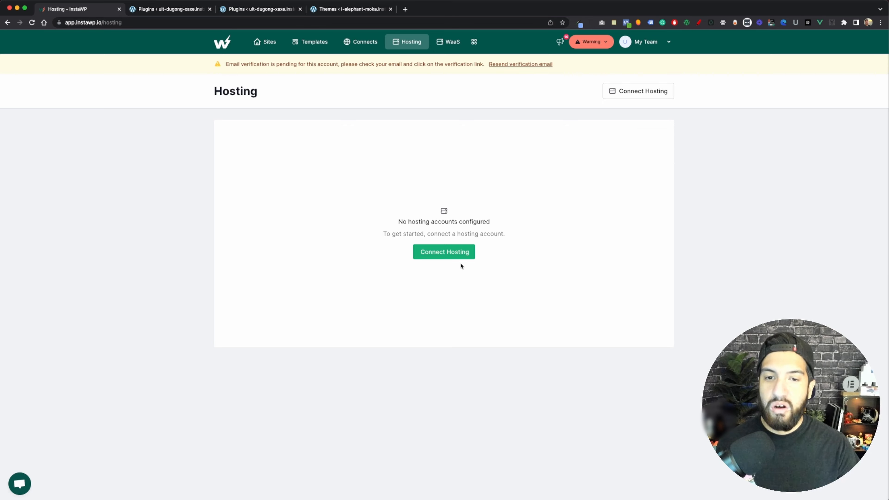
{"action": "left_click", "coordinate": [458, 256]}
{"action": "scroll", "coordinate": [359, 316], "scroll_direction": "down", "scroll_amount": 2}
{"action": "scroll", "coordinate": [359, 316], "scroll_direction": "down", "scroll_amount": 5}
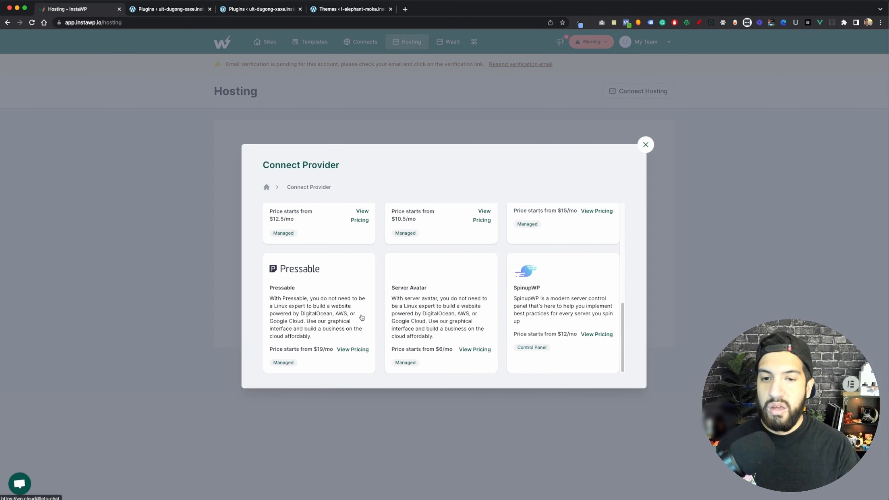
{"action": "scroll", "coordinate": [360, 317], "scroll_direction": "up", "scroll_amount": 4}
{"action": "scroll", "coordinate": [444, 288], "scroll_direction": "down", "scroll_amount": 2}
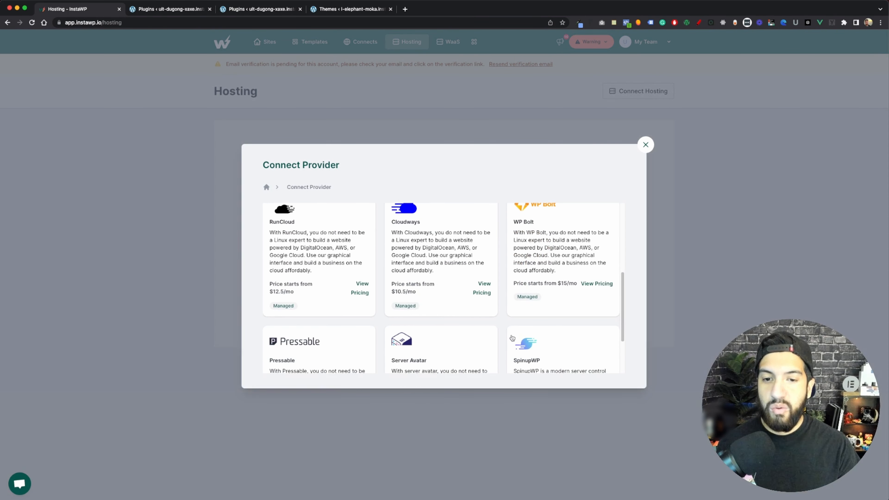
{"action": "scroll", "coordinate": [560, 228], "scroll_direction": "down", "scroll_amount": 2}
{"action": "left_click", "coordinate": [645, 144]}
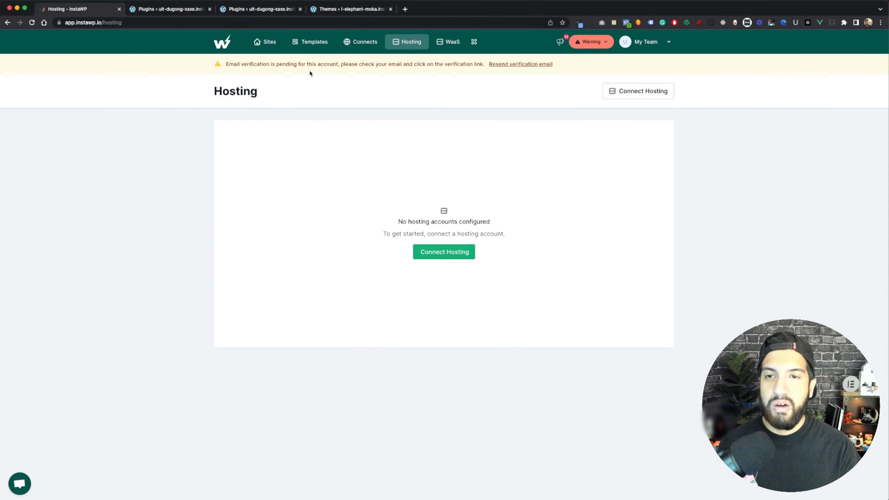
View the WaaS page and the overview of all sections, then return to the Sites list
{"action": "left_click", "coordinate": [452, 42]}
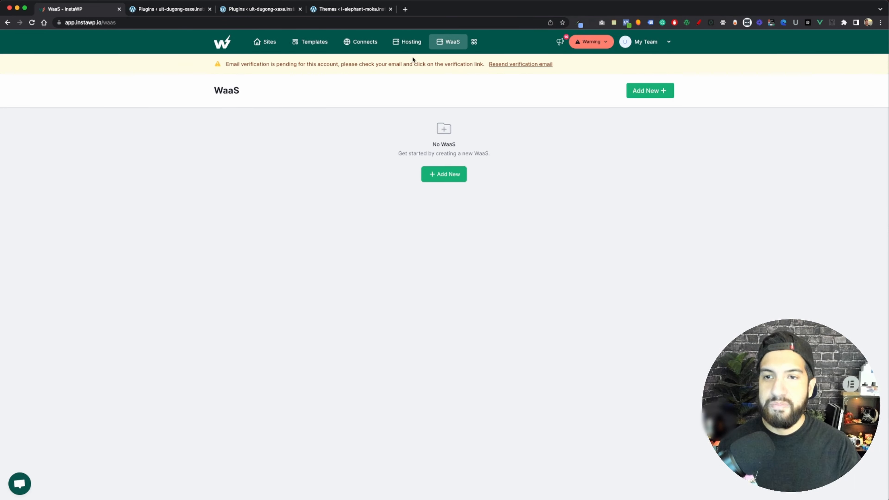
{"action": "left_click", "coordinate": [474, 41]}
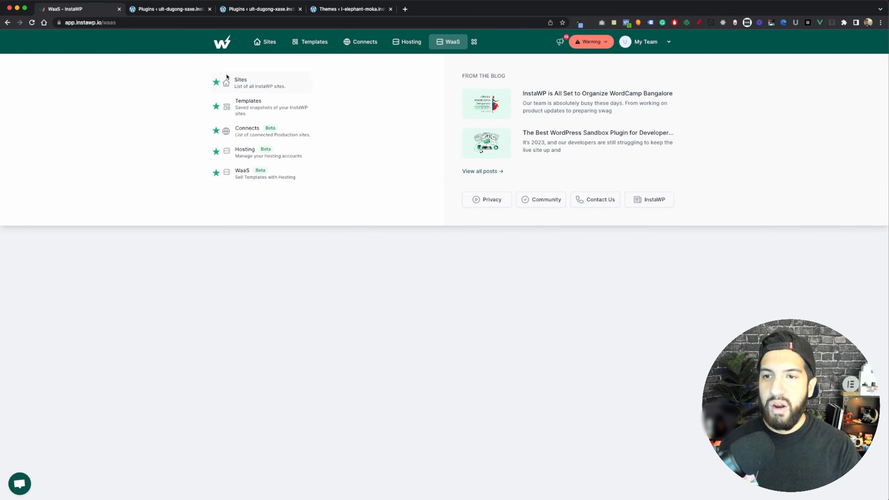
{"action": "left_click", "coordinate": [264, 43]}
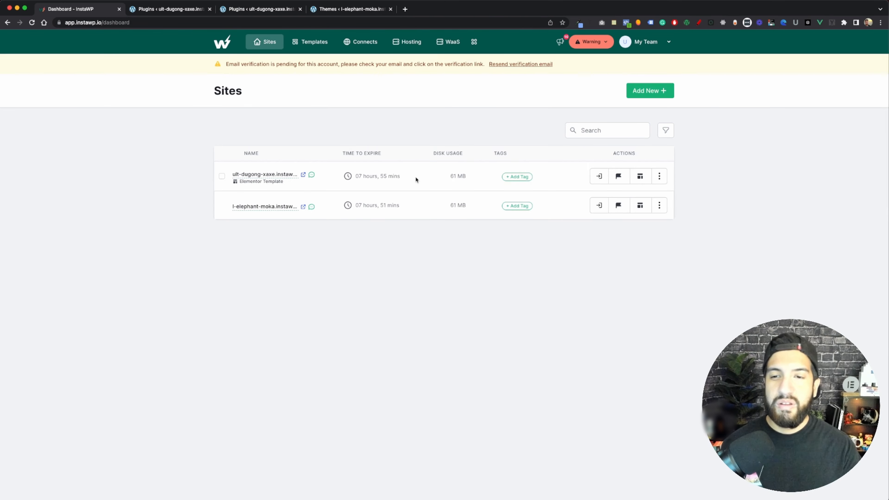